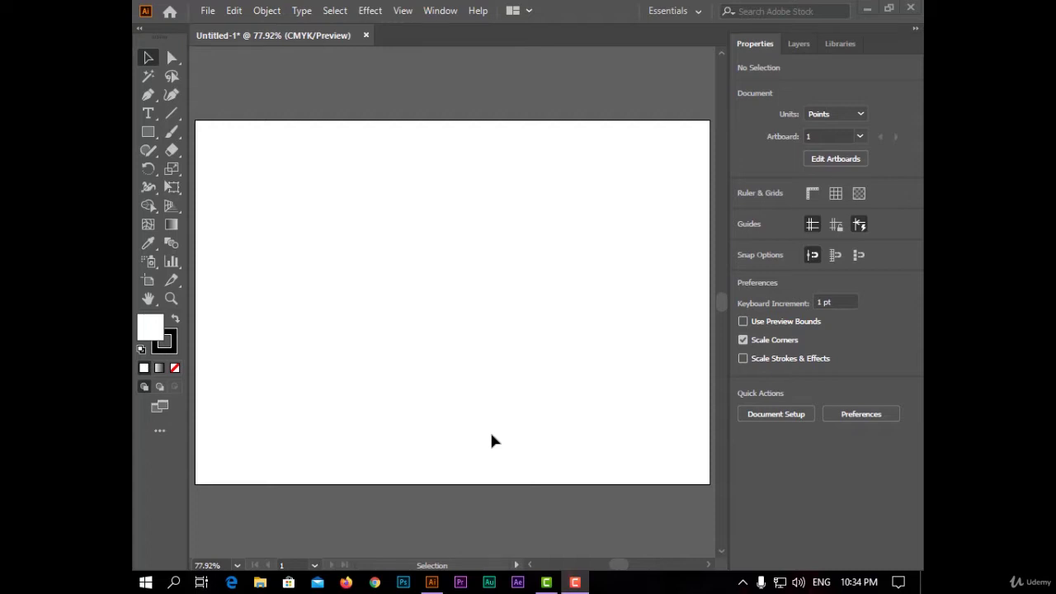
# Step: Draw four five-pointed stars, each about 230 to 300 pt wide, in a two-by-two arrangement on the artboard with the Star tool
pyautogui.click(146, 130)
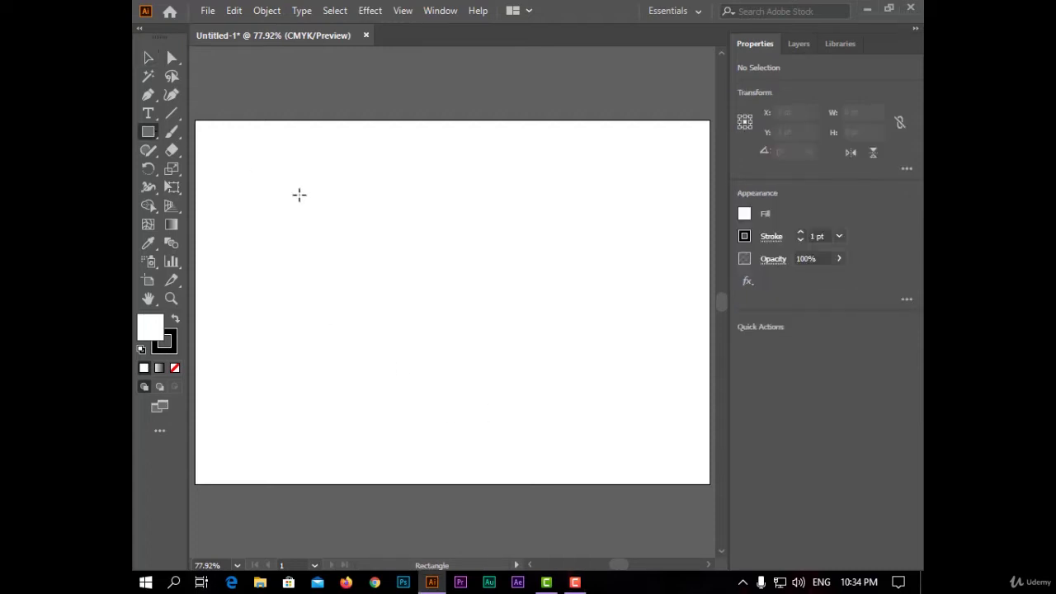
pyautogui.moveTo(147, 132); pyautogui.dragTo(236, 151)
pyautogui.click(292, 207)
pyautogui.moveTo(294, 190); pyautogui.dragTo(353, 235)
pyautogui.moveTo(401, 143); pyautogui.dragTo(485, 278)
pyautogui.moveTo(288, 278); pyautogui.dragTo(374, 381)
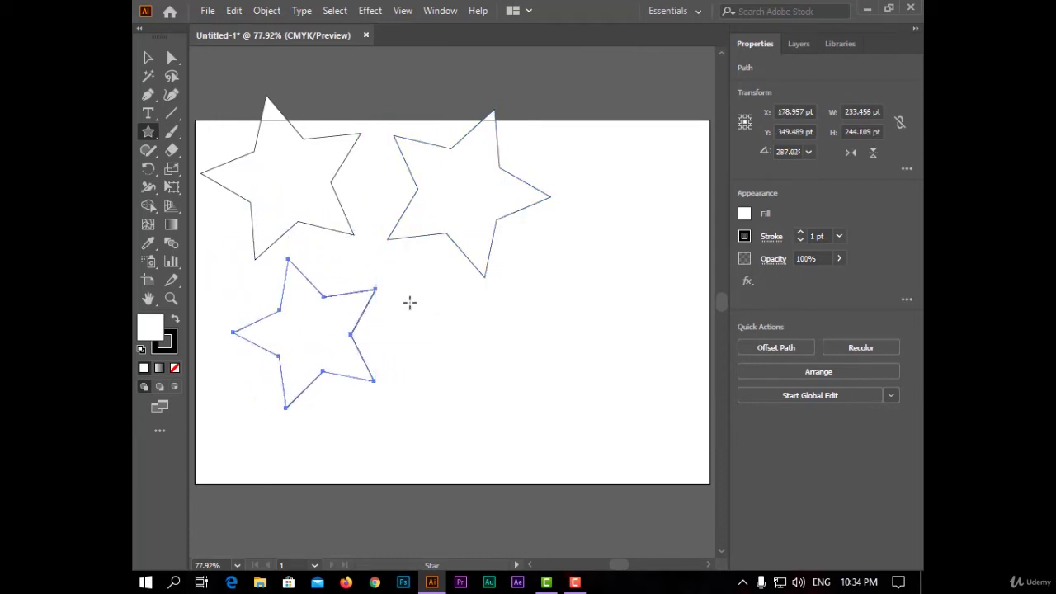
pyautogui.moveTo(440, 341); pyautogui.dragTo(532, 420)
# Step: Fill all four stars with dark red
pyautogui.click(147, 58)
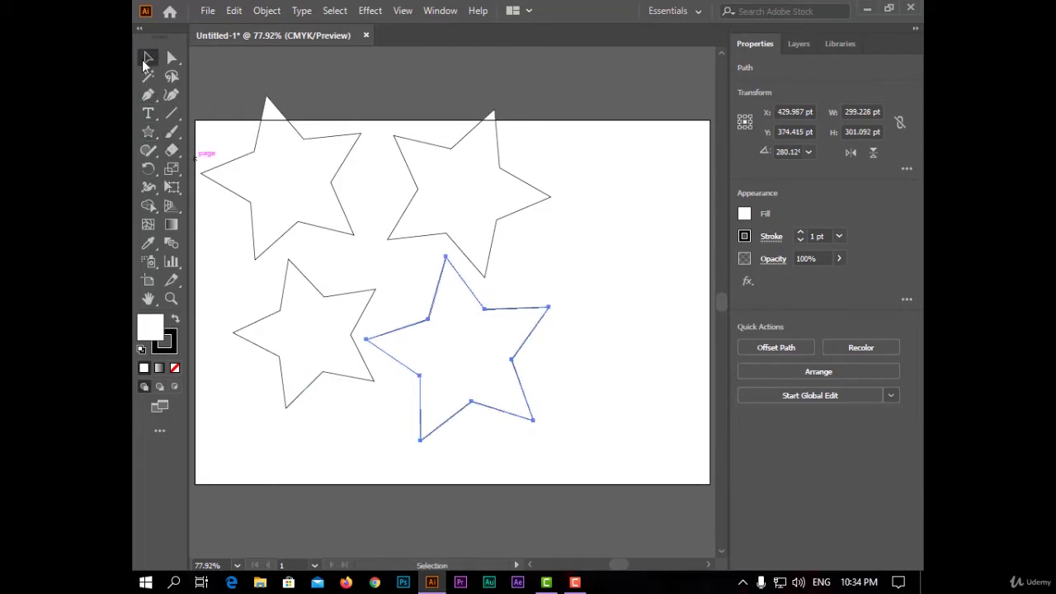
pyautogui.moveTo(587, 156); pyautogui.dragTo(302, 324)
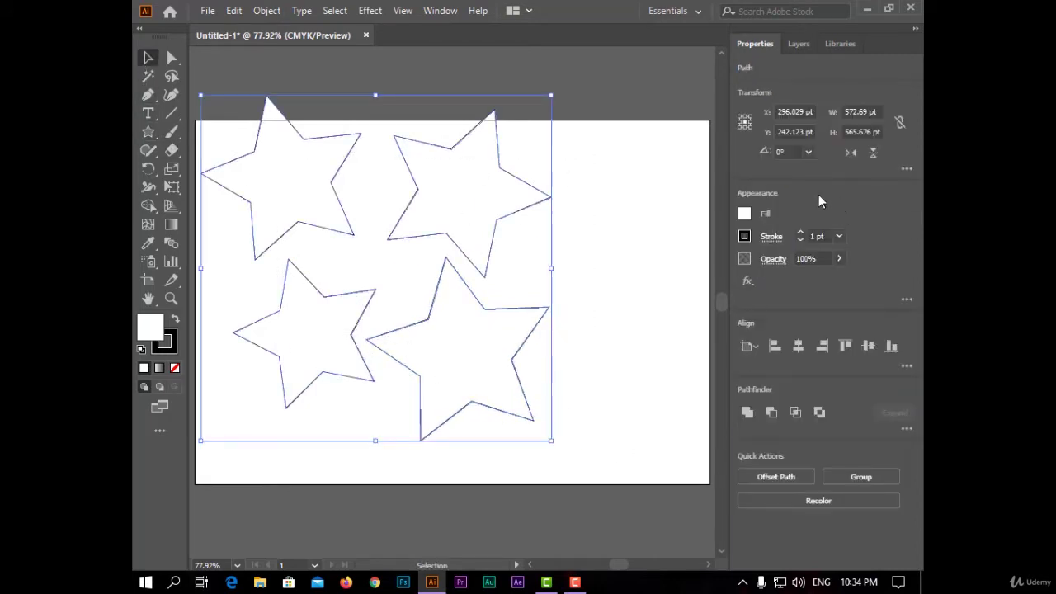
pyautogui.click(745, 214)
pyautogui.click(744, 214)
pyautogui.click(744, 214)
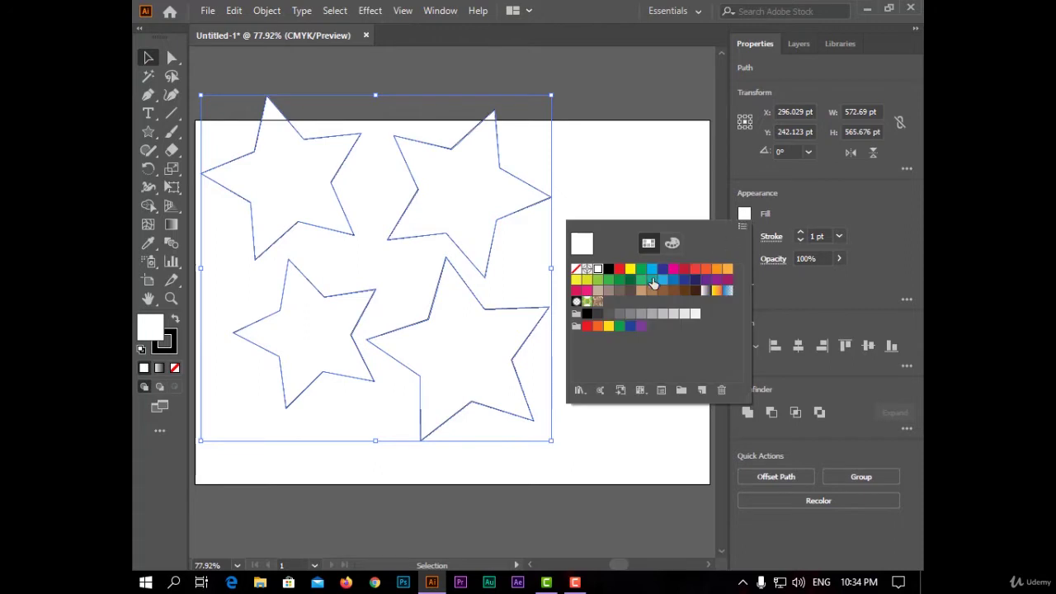
pyautogui.click(681, 275)
pyautogui.click(689, 202)
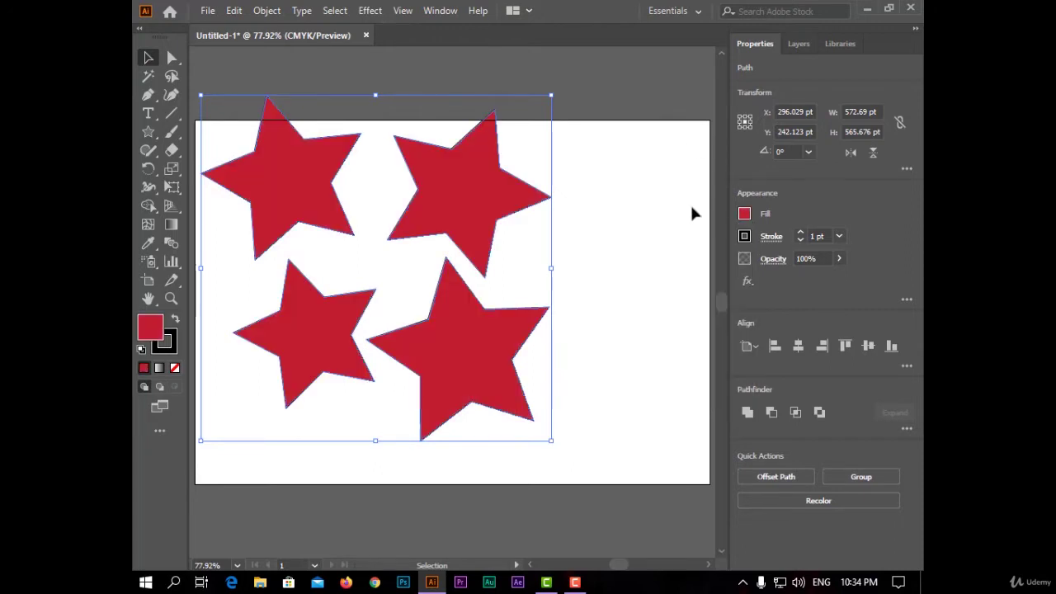
pyautogui.click(690, 202)
# Step: Draw an ellipse about 580 by 255 pt across the middle of the four stars and set its fill to none
pyautogui.click(148, 131)
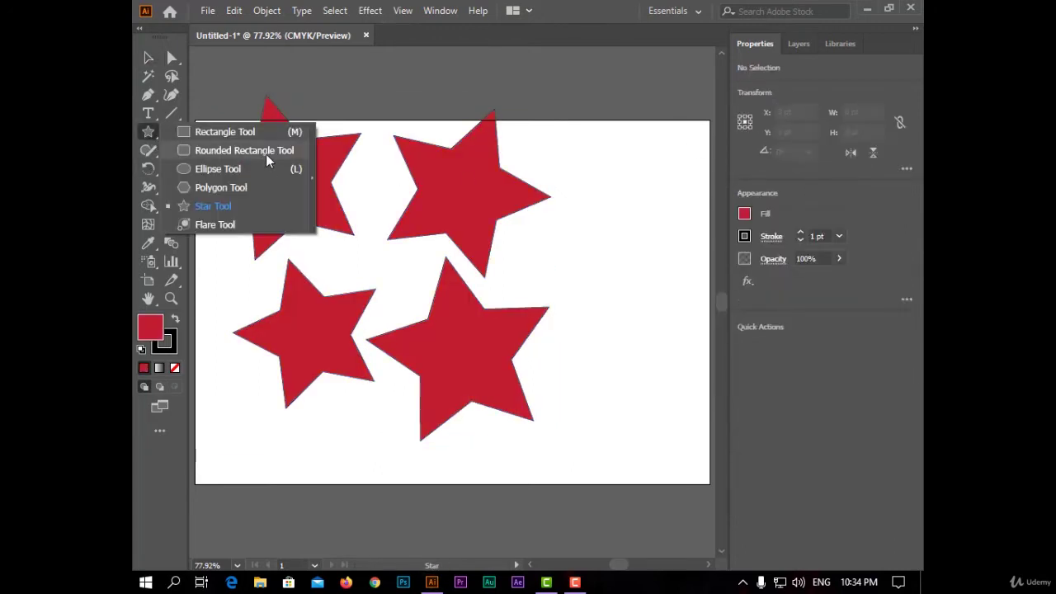
pyautogui.click(246, 169)
pyautogui.moveTo(207, 194); pyautogui.dragTo(561, 348)
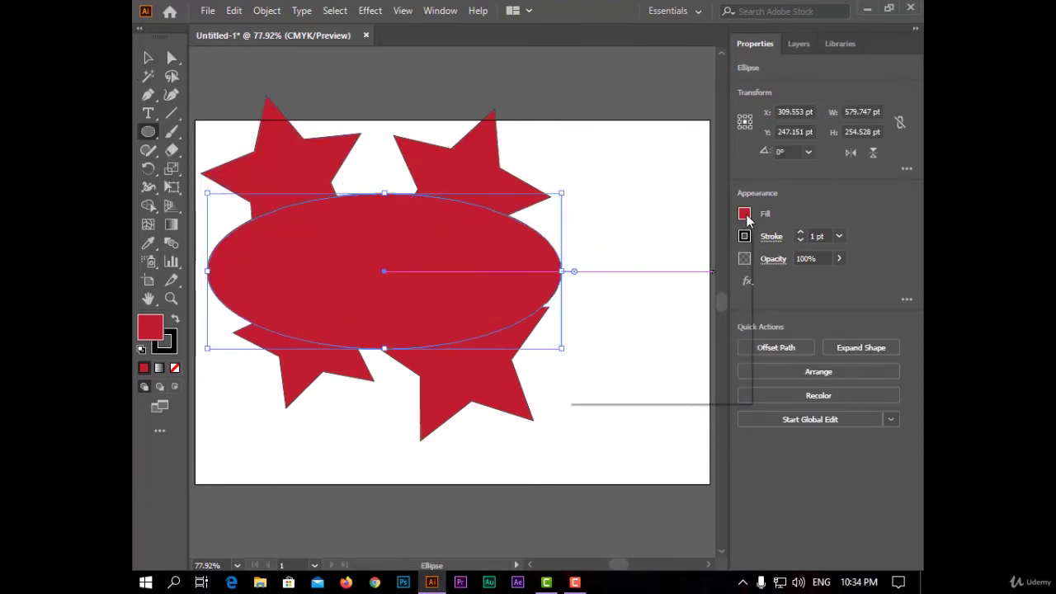
pyautogui.click(744, 213)
pyautogui.click(577, 270)
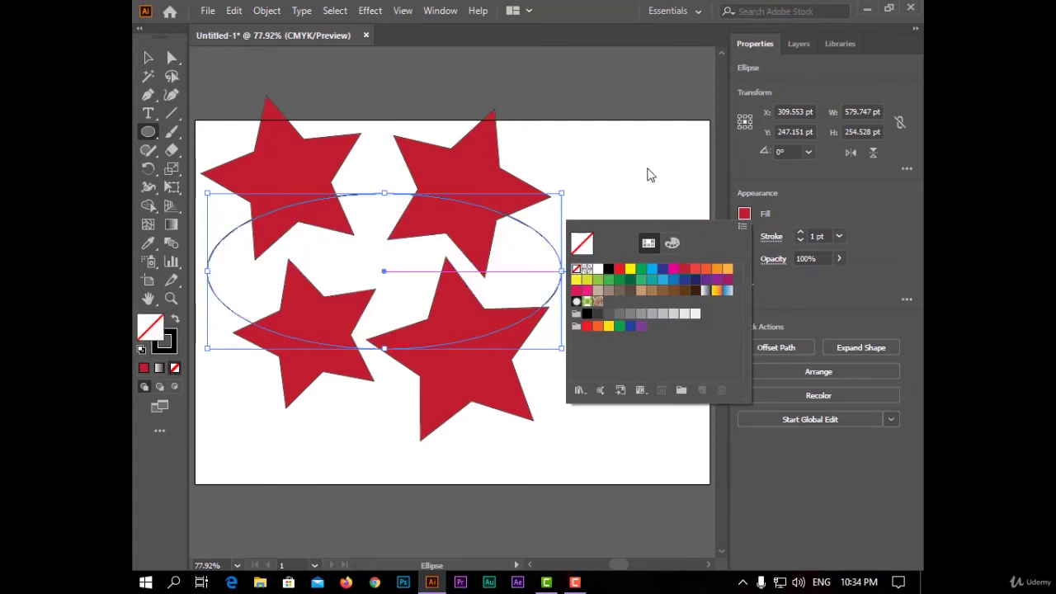
pyautogui.click(649, 172)
pyautogui.moveTo(655, 177); pyautogui.dragTo(632, 287)
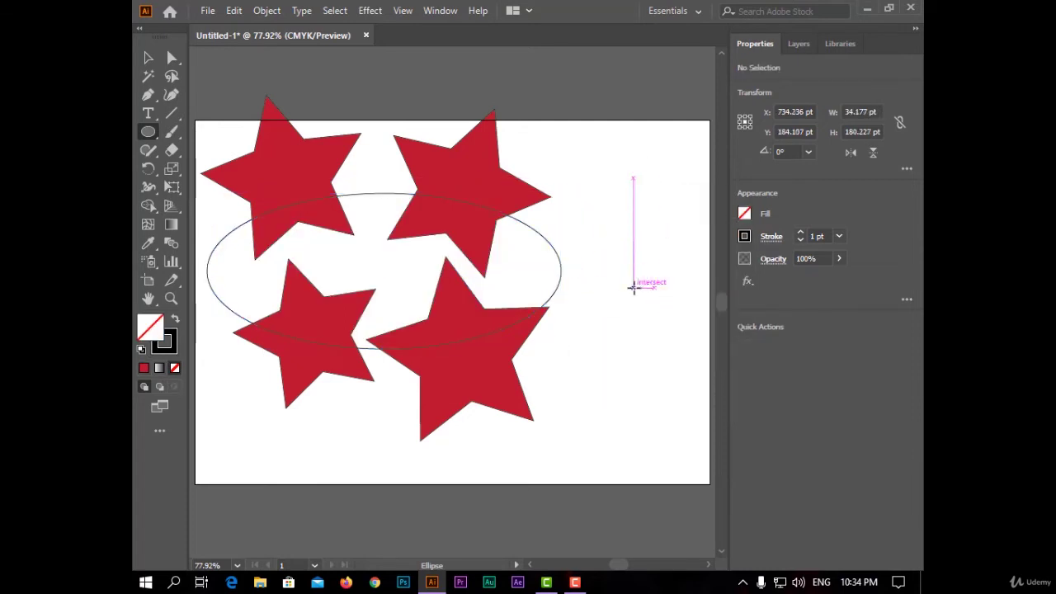
# Step: Make a clipping mask from the ellipse and the four stars
pyautogui.press('v')
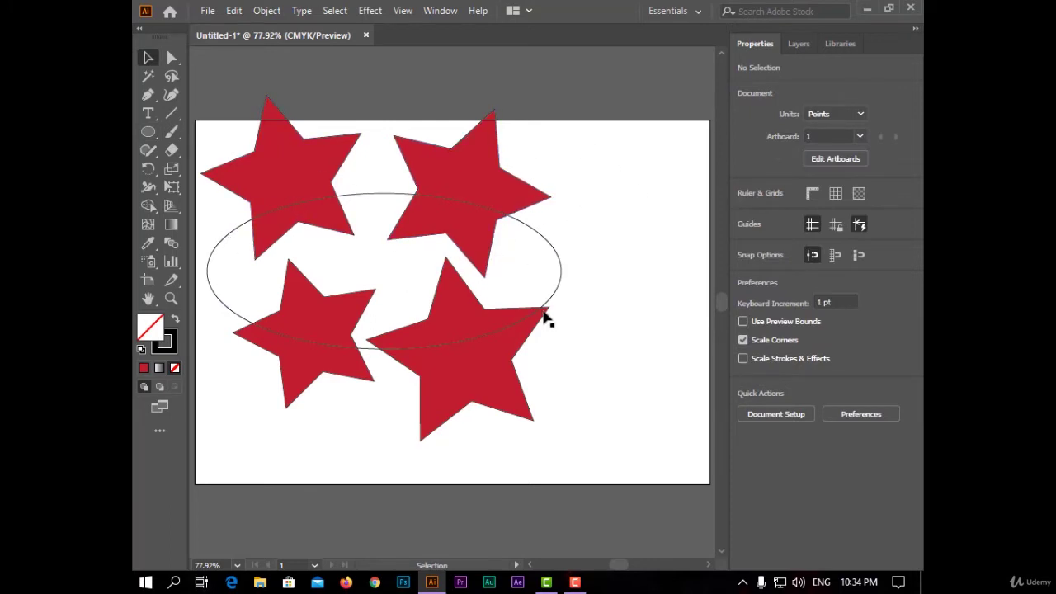
pyautogui.moveTo(630, 159); pyautogui.dragTo(217, 431)
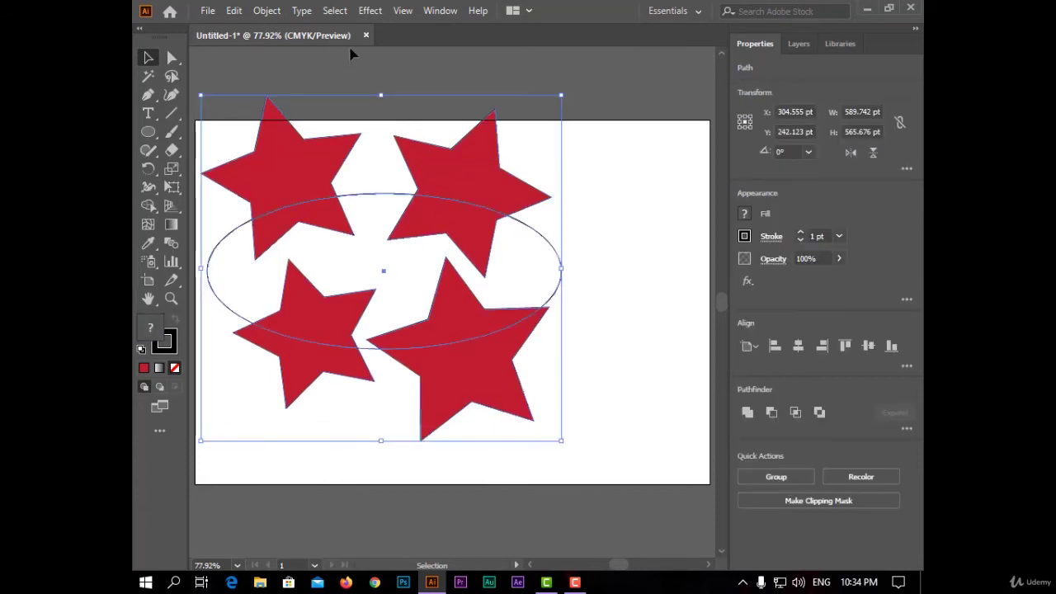
pyautogui.click(262, 12)
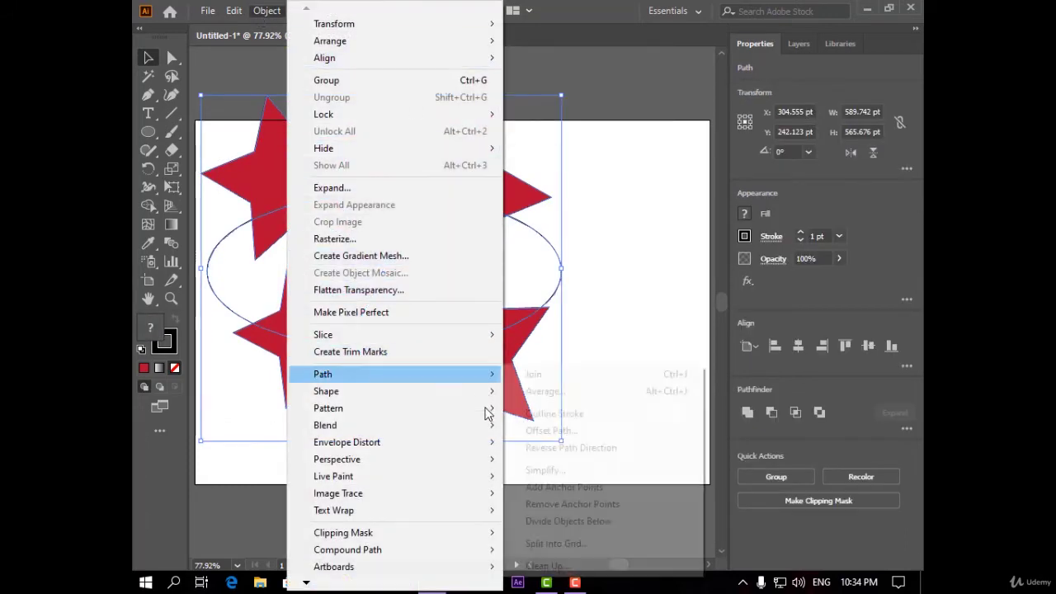
pyautogui.moveTo(486, 538)
pyautogui.click(565, 533)
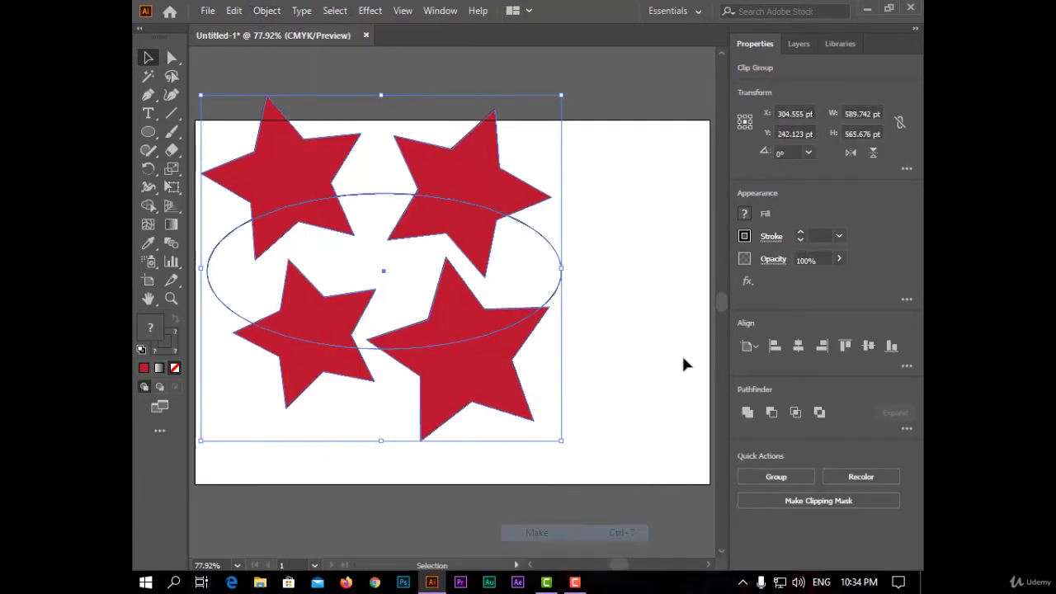
pyautogui.click(640, 341)
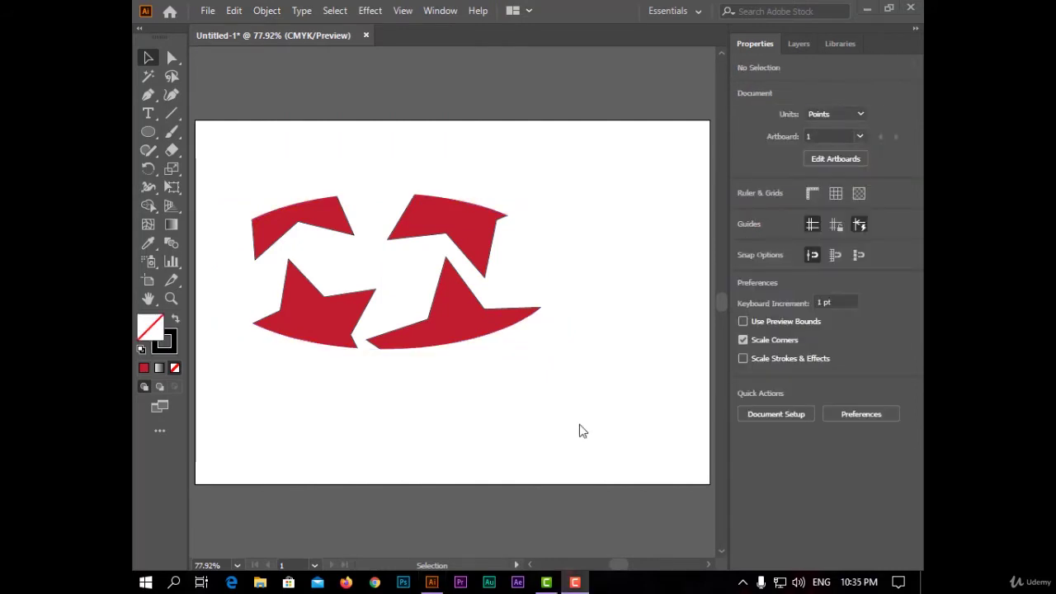
# Step: Inside the clip group, shift and rotate the upper-right star slightly, and shrink it to about 250 by 254 pt
pyautogui.doubleClick(471, 232)
pyautogui.moveTo(471, 231)
pyautogui.mouseDown()
pyautogui.moveTo(441, 240)
pyautogui.moveTo(481, 215)
pyautogui.moveTo(474, 229)
pyautogui.mouseUp()
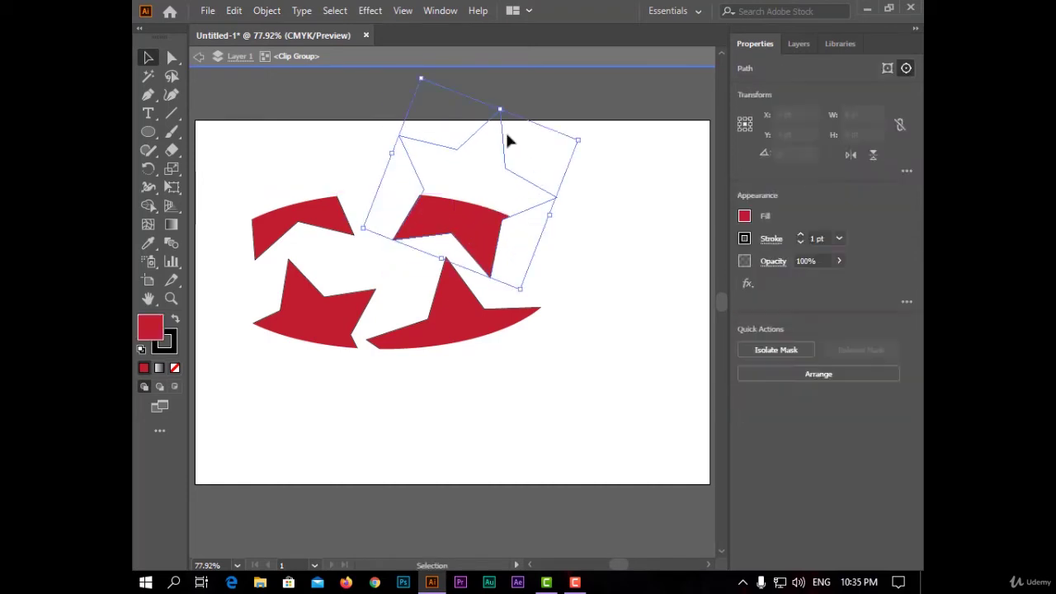
pyautogui.moveTo(502, 102); pyautogui.dragTo(492, 100)
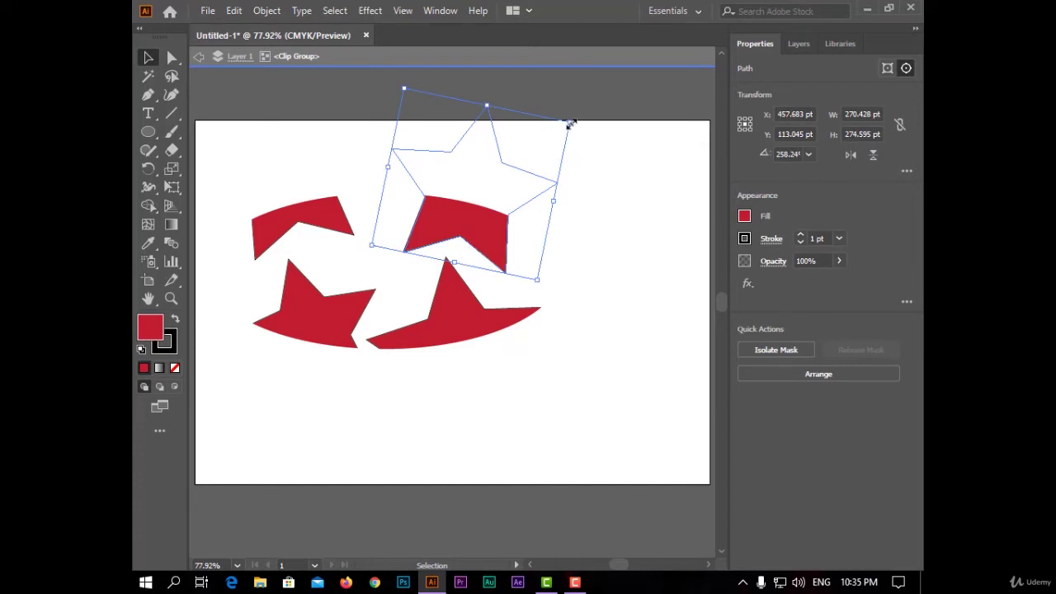
pyautogui.moveTo(571, 124); pyautogui.dragTo(555, 131)
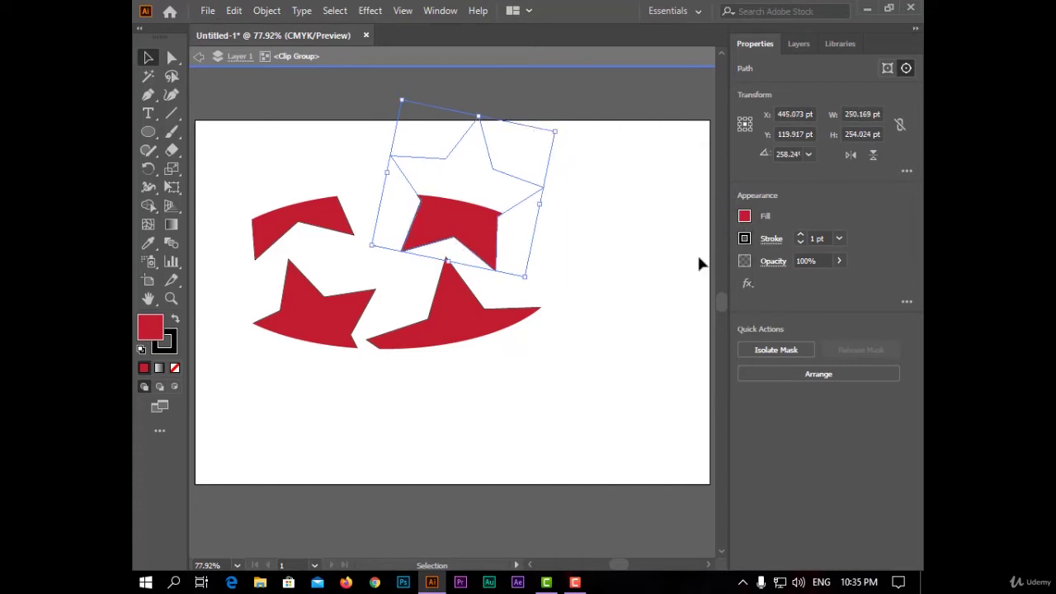
# Step: Change the fill of the upper-right star in the clip group to orange
pyautogui.click(744, 216)
pyautogui.click(706, 271)
pyautogui.press('Escape')
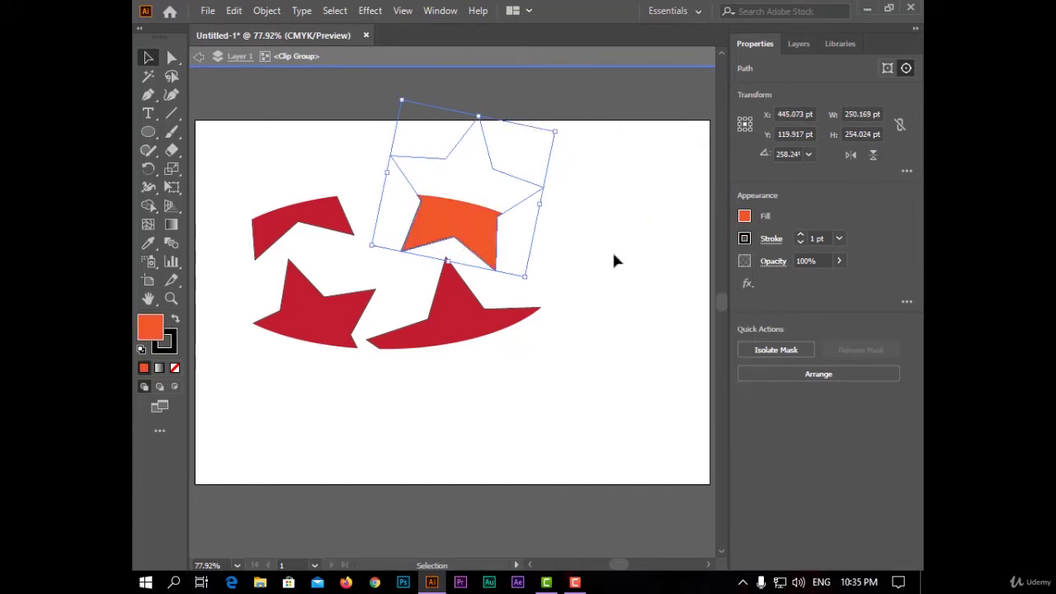
pyautogui.click(603, 323)
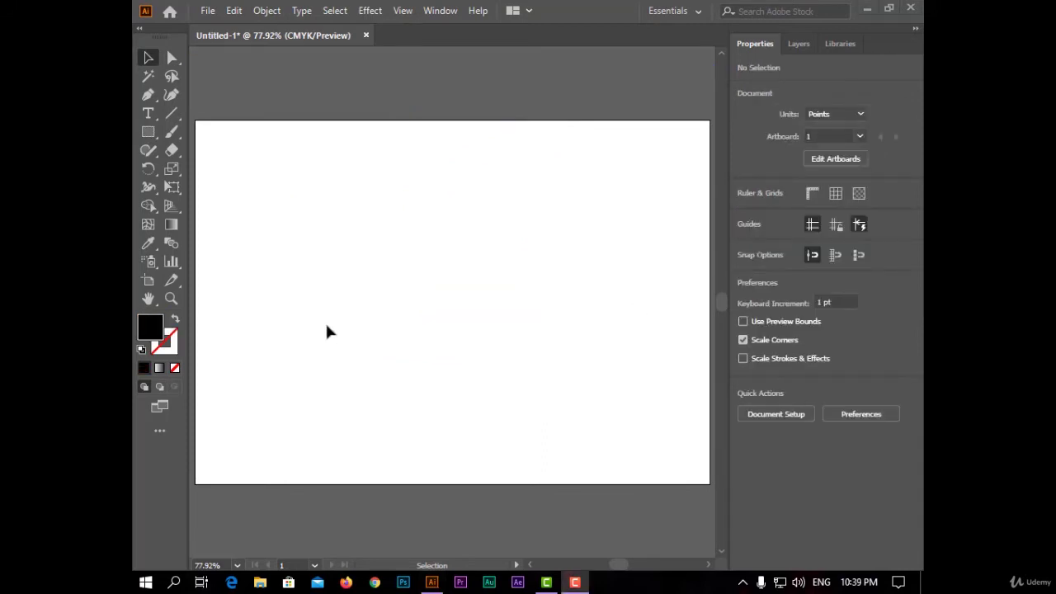
# Step: Display the transparency controls over the artboard's right edge and look through the available blending modes
pyautogui.click(439, 10)
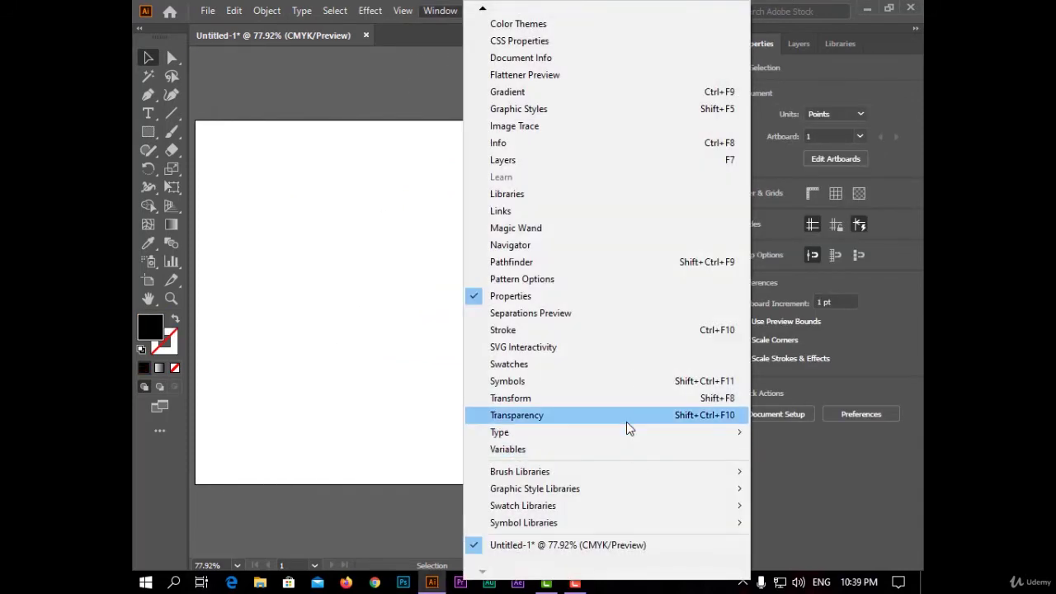
pyautogui.click(626, 421)
pyautogui.moveTo(681, 386)
pyautogui.mouseDown()
pyautogui.moveTo(747, 186)
pyautogui.moveTo(760, 179)
pyautogui.mouseUp()
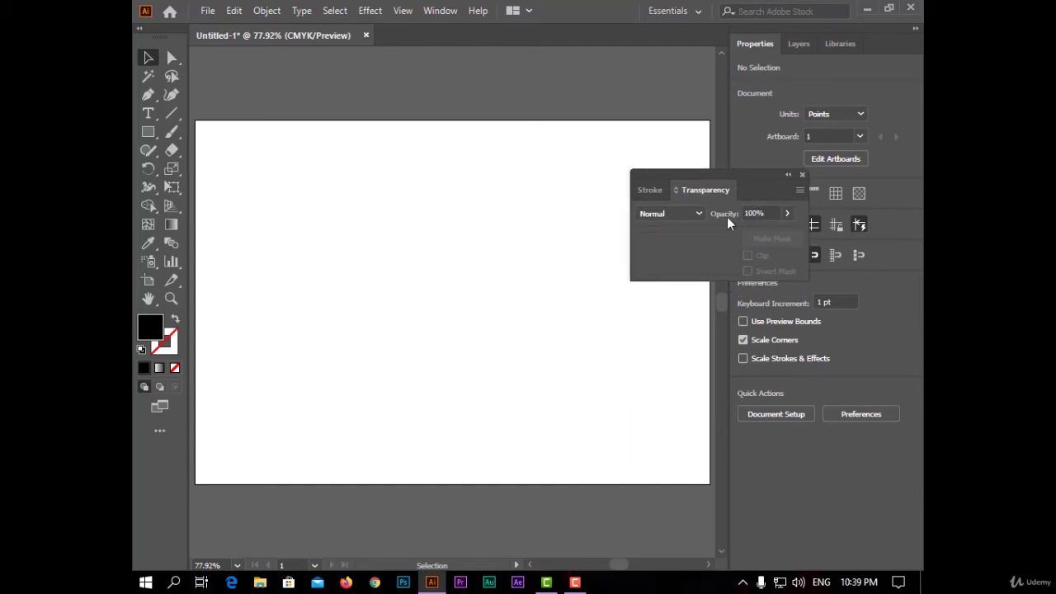
pyautogui.click(696, 214)
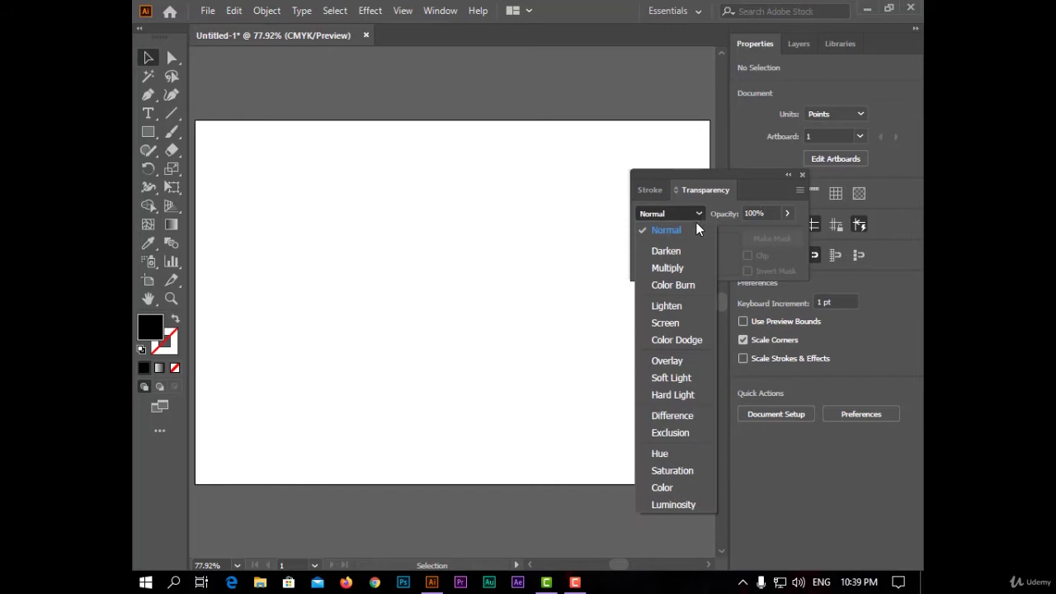
pyautogui.click(740, 267)
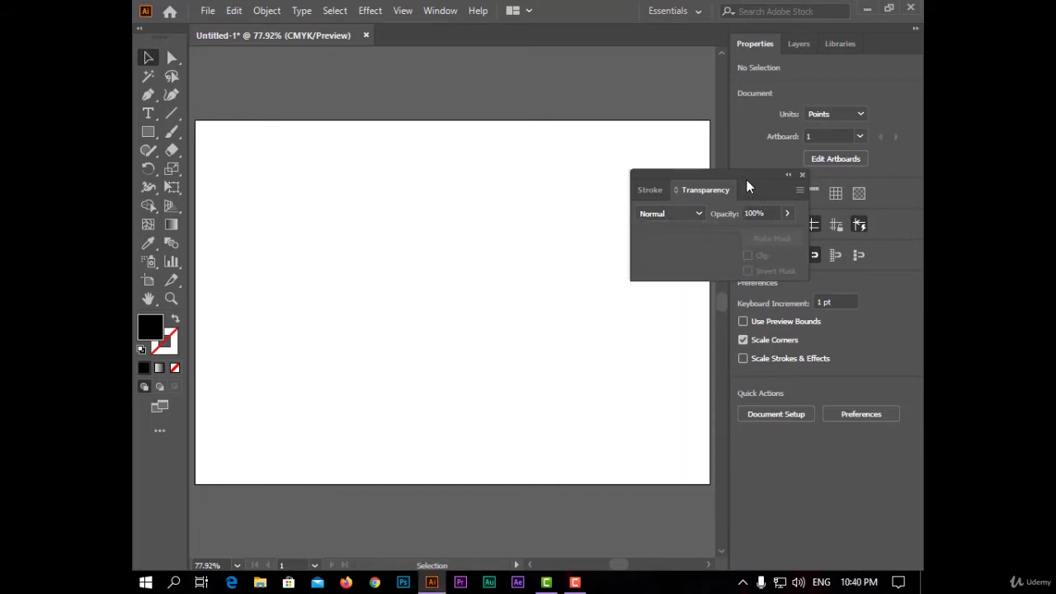
pyautogui.moveTo(745, 182); pyautogui.dragTo(769, 173)
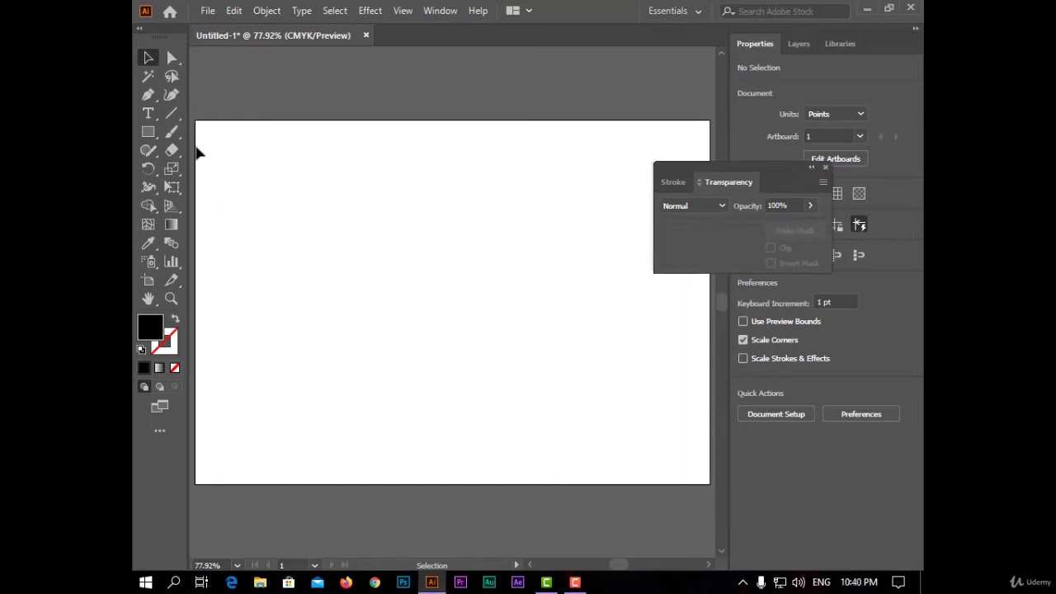
# Step: Create an area text frame about 624 by 328 pt on the artboard containing "Adobe"
pyautogui.click(148, 113)
pyautogui.moveTo(246, 176); pyautogui.dragTo(627, 376)
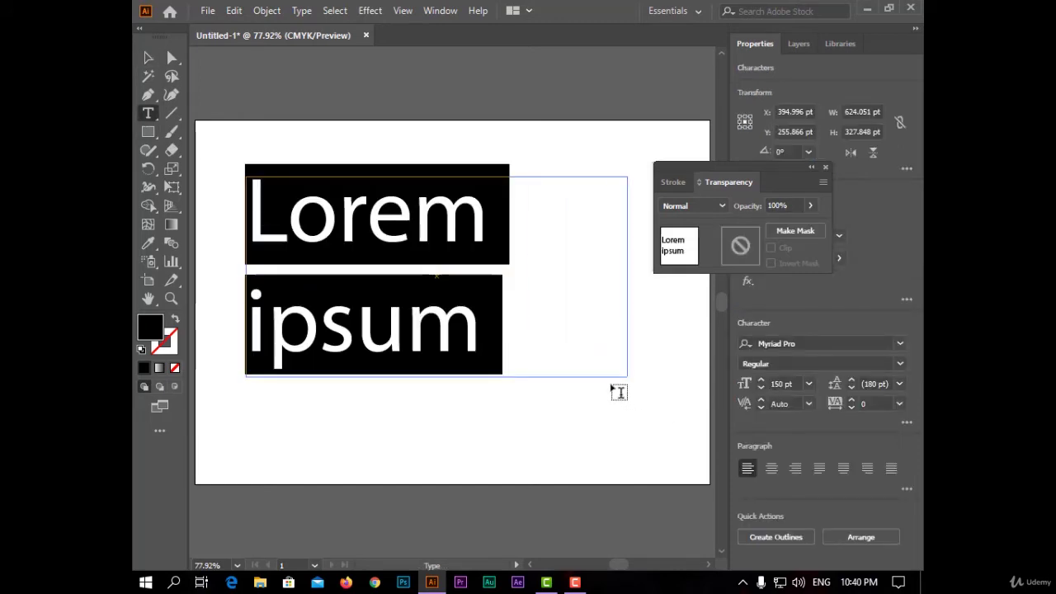
pyautogui.write('Adobe')
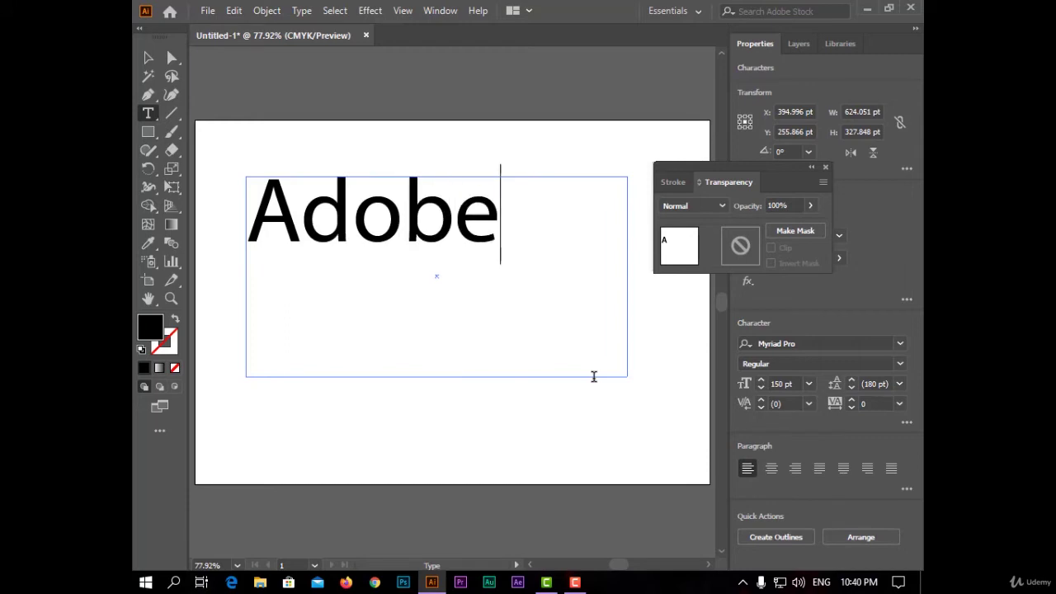
pyautogui.press('Escape')
# Step: Set the font size of the "Adobe" text to 200 pt and move the text down towards the artboard's middle
pyautogui.click(782, 383)
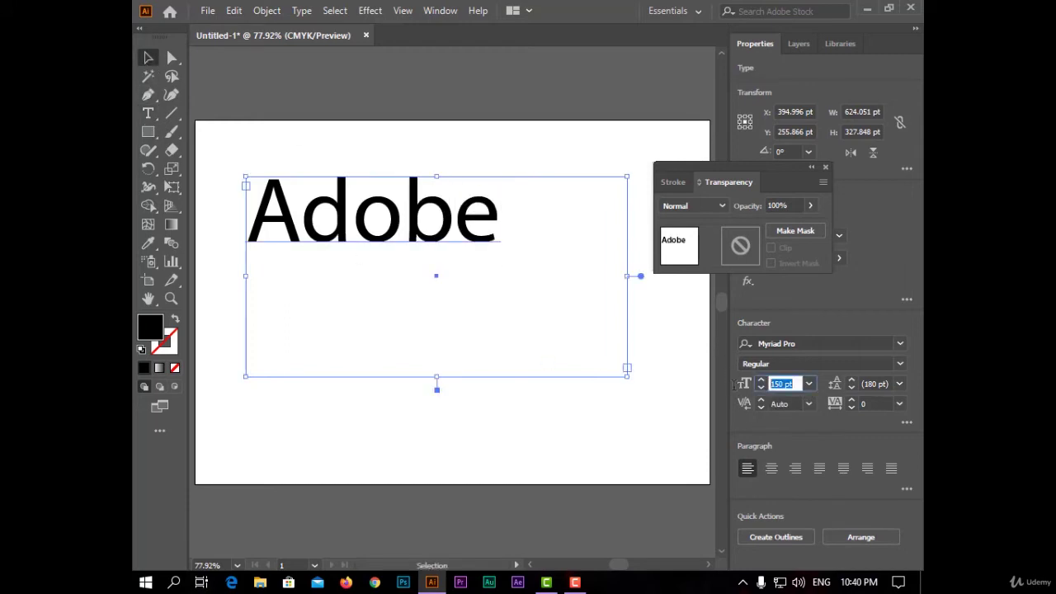
pyautogui.write('200')
pyautogui.press('Return')
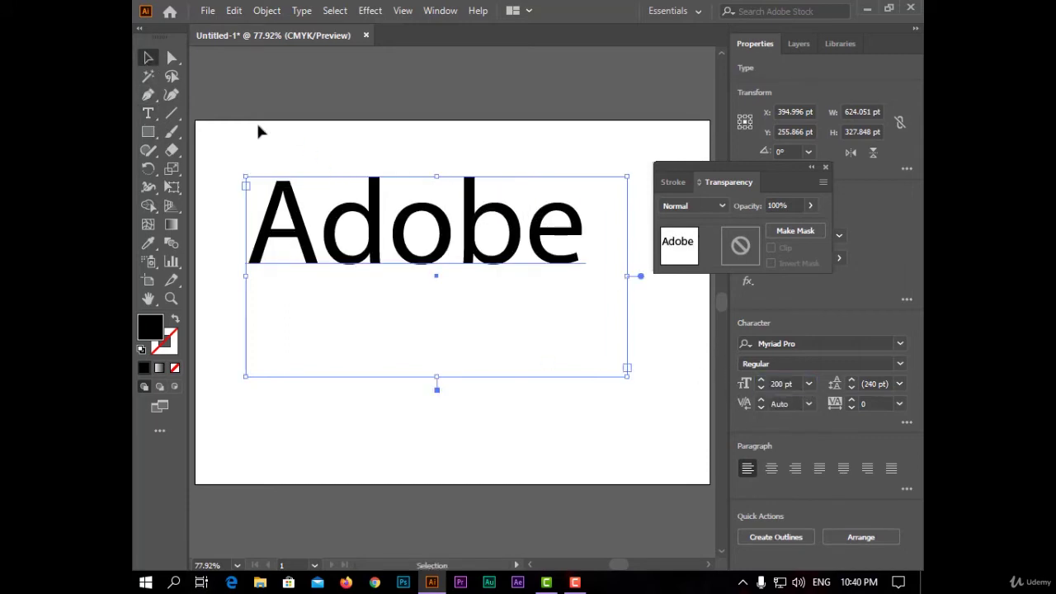
pyautogui.moveTo(473, 238); pyautogui.dragTo(489, 308)
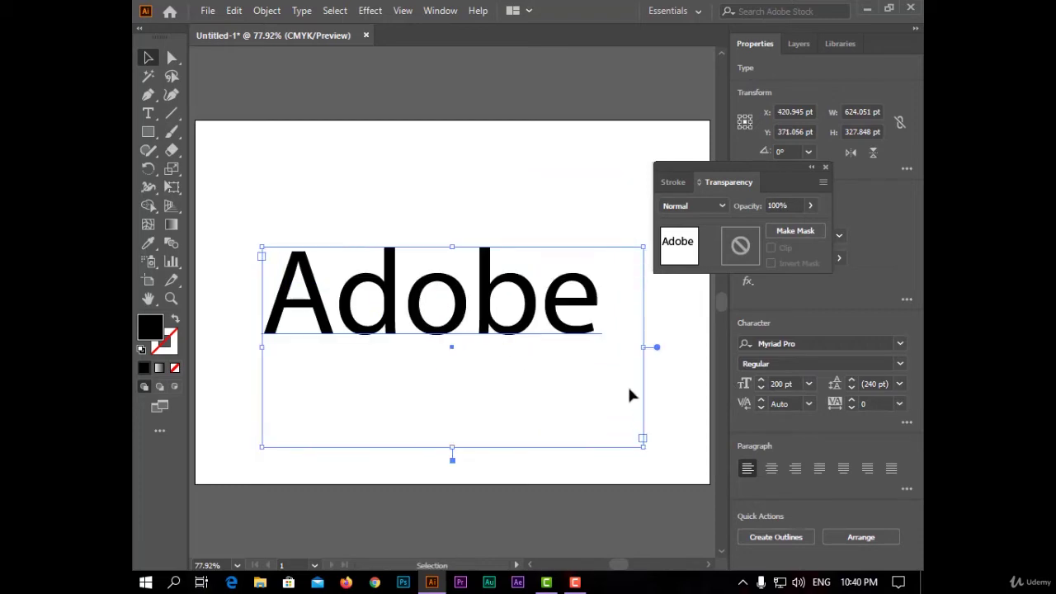
pyautogui.click(669, 384)
pyautogui.moveTo(619, 321); pyautogui.dragTo(620, 299)
# Step: Place the image mercedes_car_black_146030_1024x768 from the Pictures folder onto the artboard at its original size
pyautogui.click(222, 10)
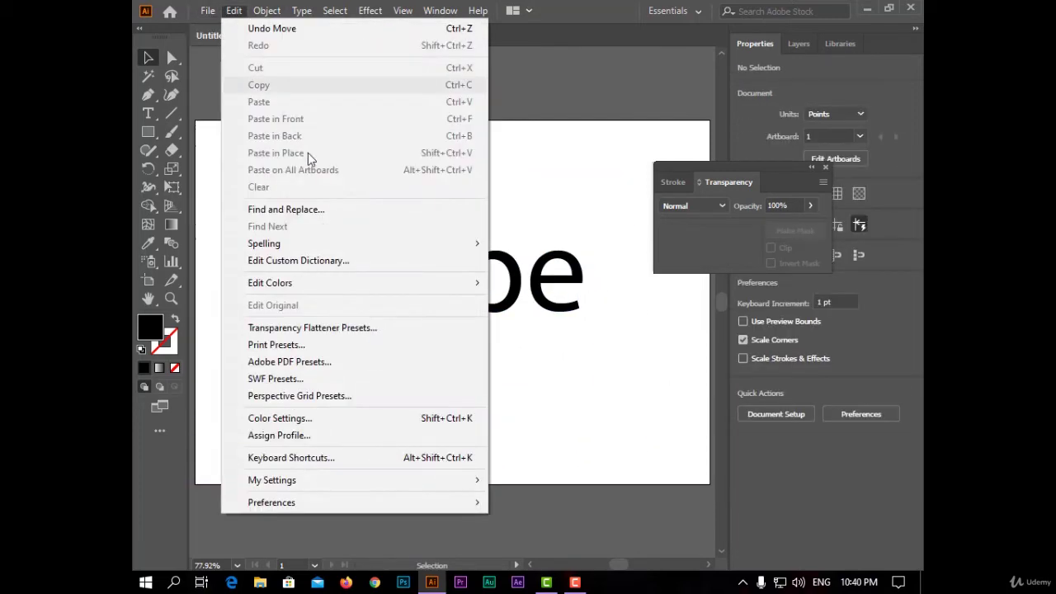
pyautogui.moveTo(207, 10)
pyautogui.click(302, 260)
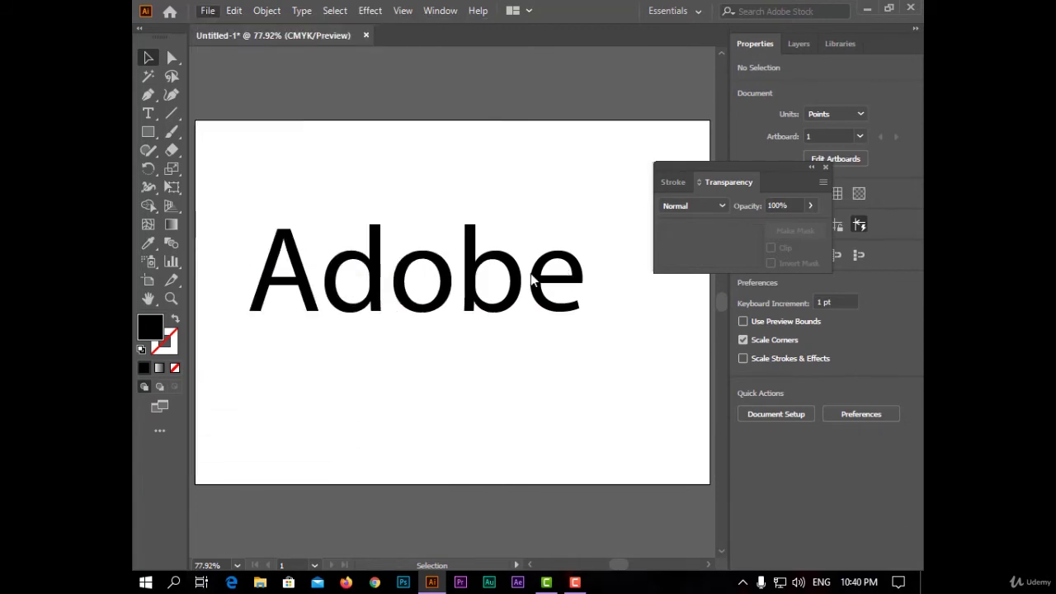
pyautogui.click(338, 279)
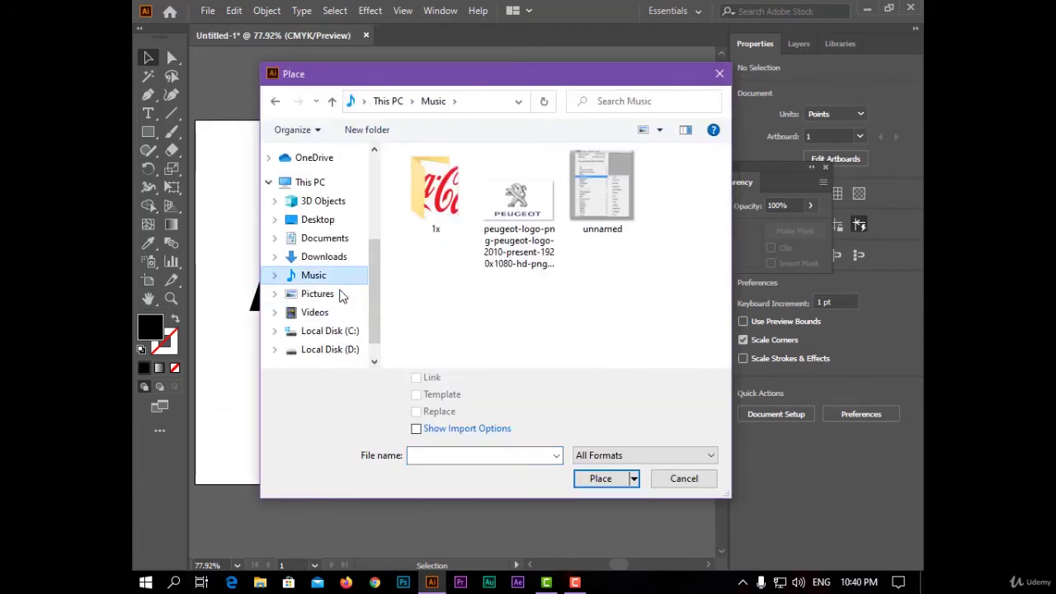
pyautogui.click(341, 296)
pyautogui.scroll(-5, 586, 279)
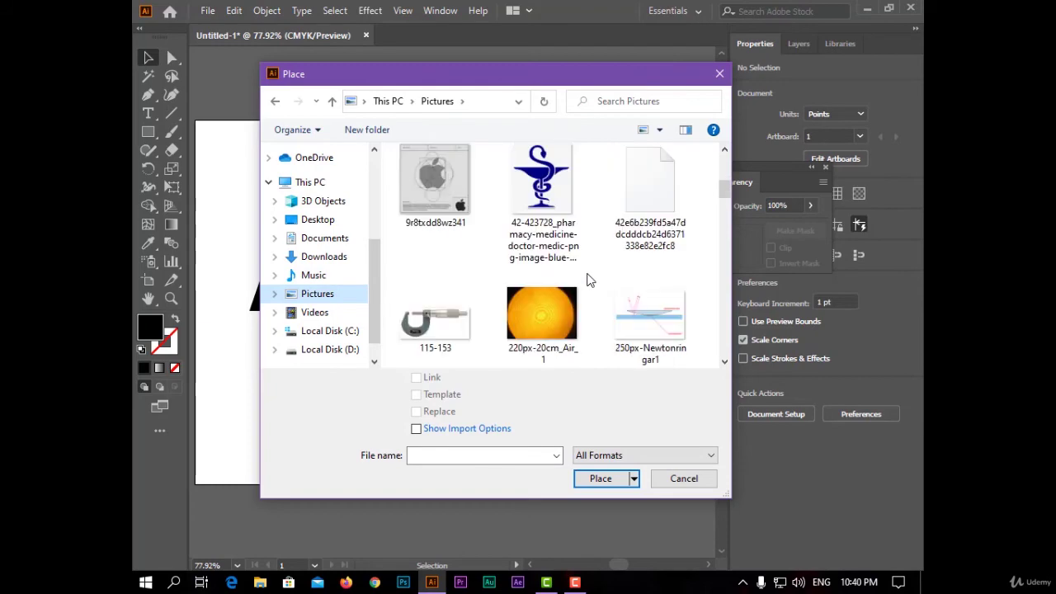
pyautogui.scroll(-8, 587, 281)
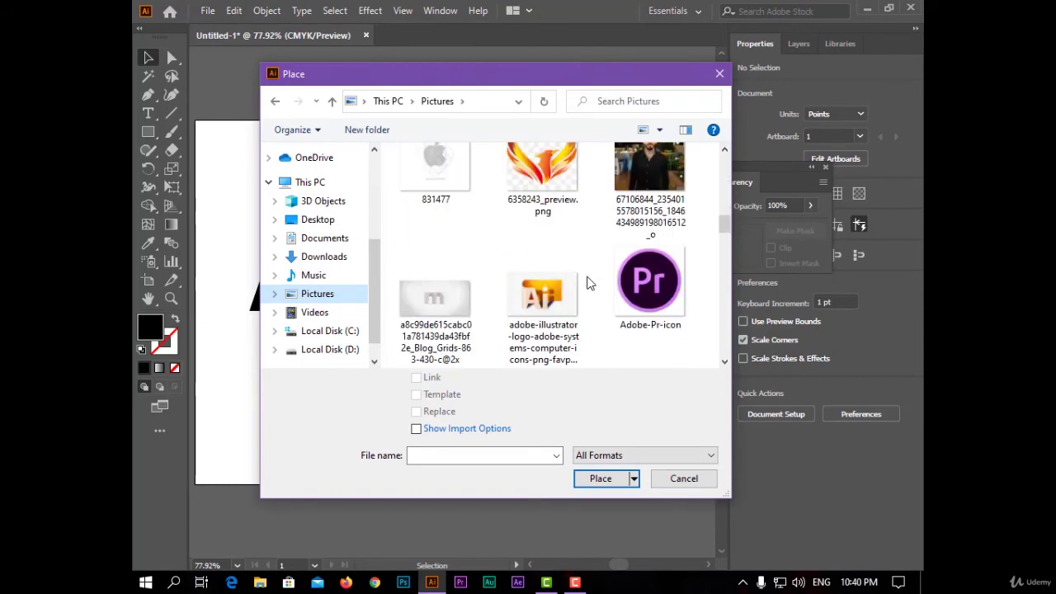
pyautogui.scroll(-6, 588, 283)
pyautogui.scroll(-8, 587, 282)
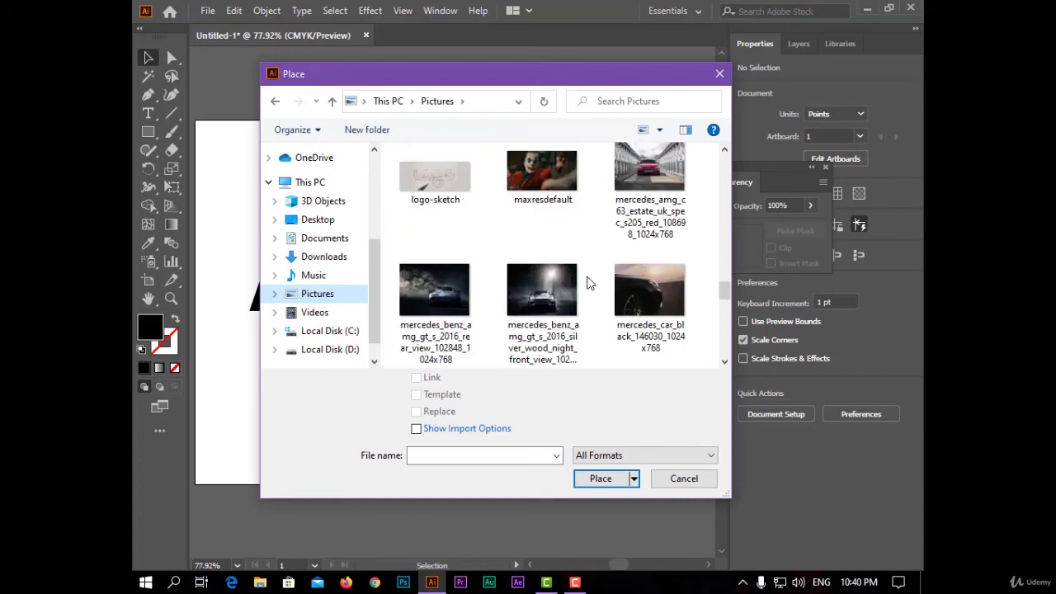
pyautogui.doubleClick(649, 296)
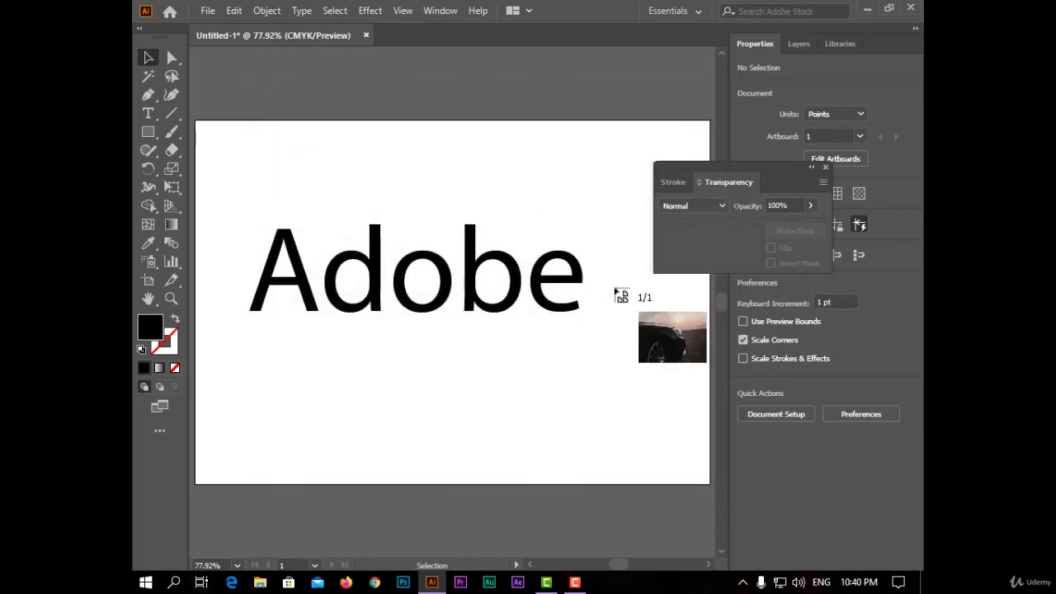
pyautogui.click(234, 127)
# Step: Scale the placed car image down to about 747 by 560 pt and position it over the artboard's lower middle
pyautogui.moveTo(544, 363); pyautogui.dragTo(462, 284)
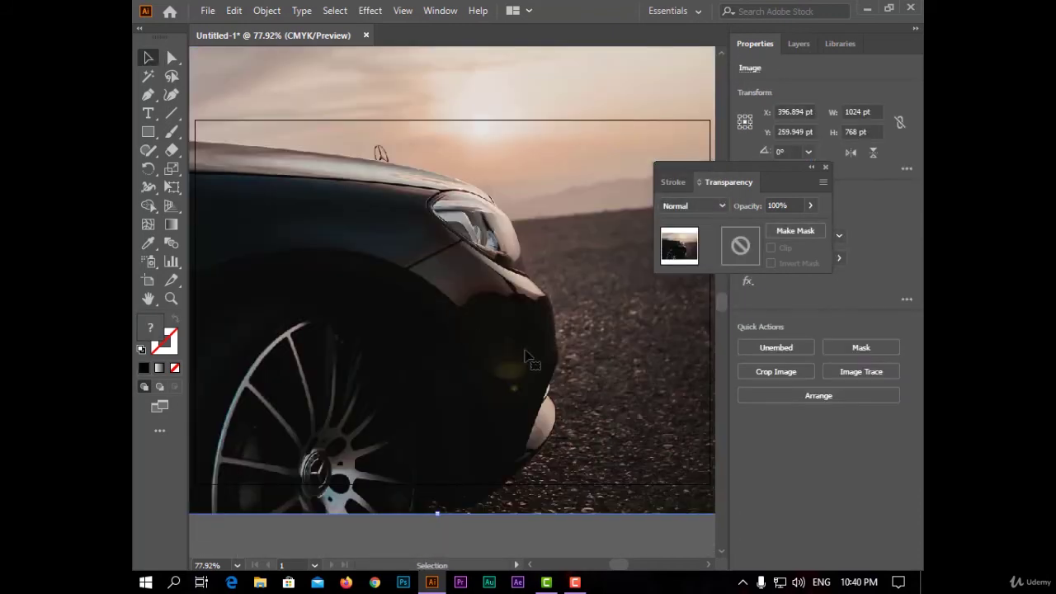
pyautogui.moveTo(606, 435); pyautogui.dragTo(557, 391)
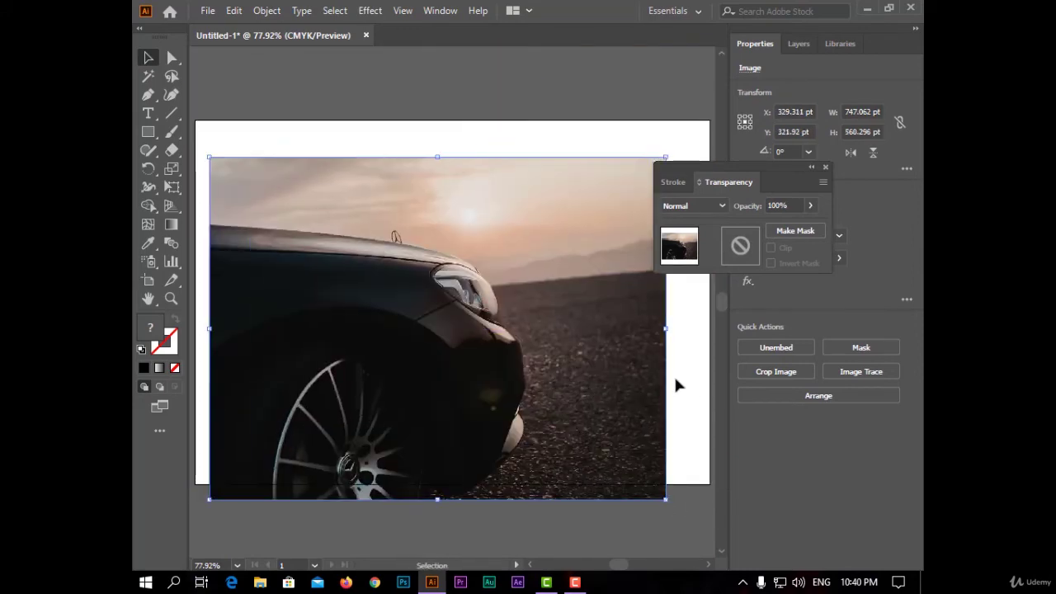
pyautogui.click(692, 378)
# Step: Send the car image to the back and move the "Adobe" text up over the sky in the image
pyautogui.rightClick(443, 291)
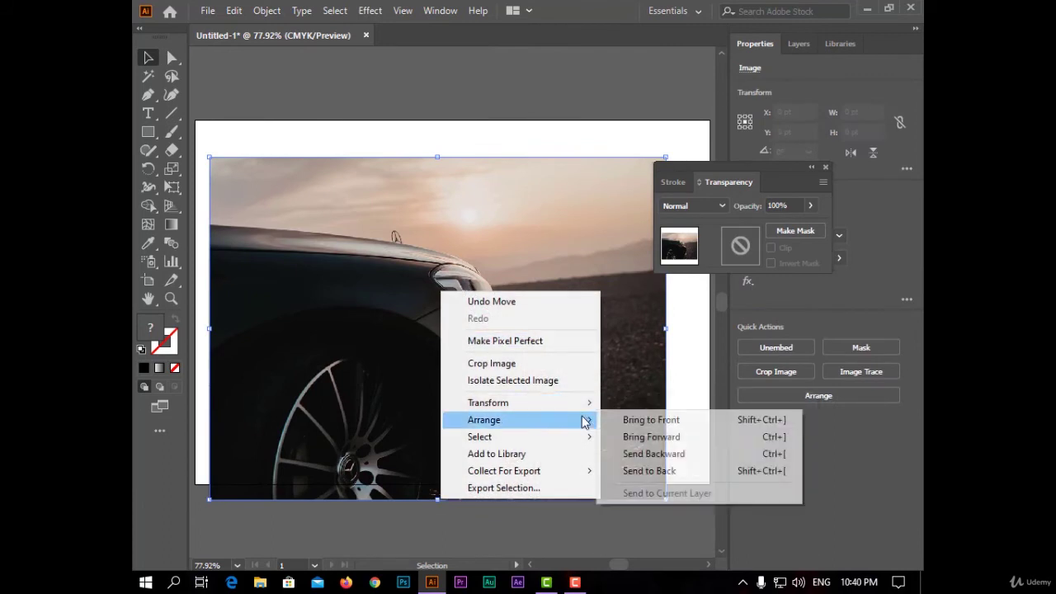
pyautogui.moveTo(582, 419)
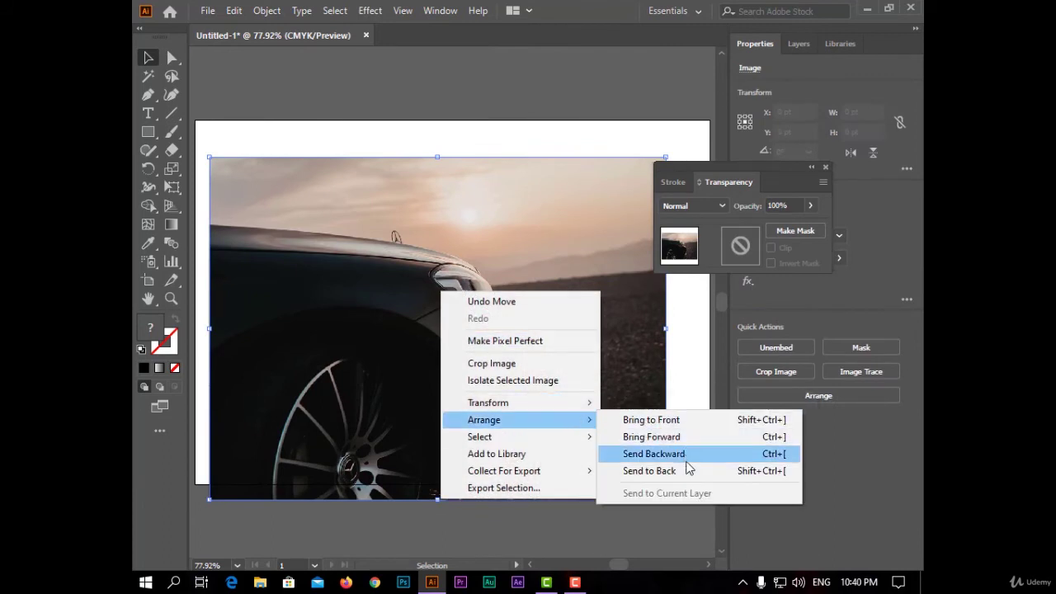
pyautogui.click(690, 470)
pyautogui.click(701, 395)
pyautogui.moveTo(478, 294); pyautogui.dragTo(497, 243)
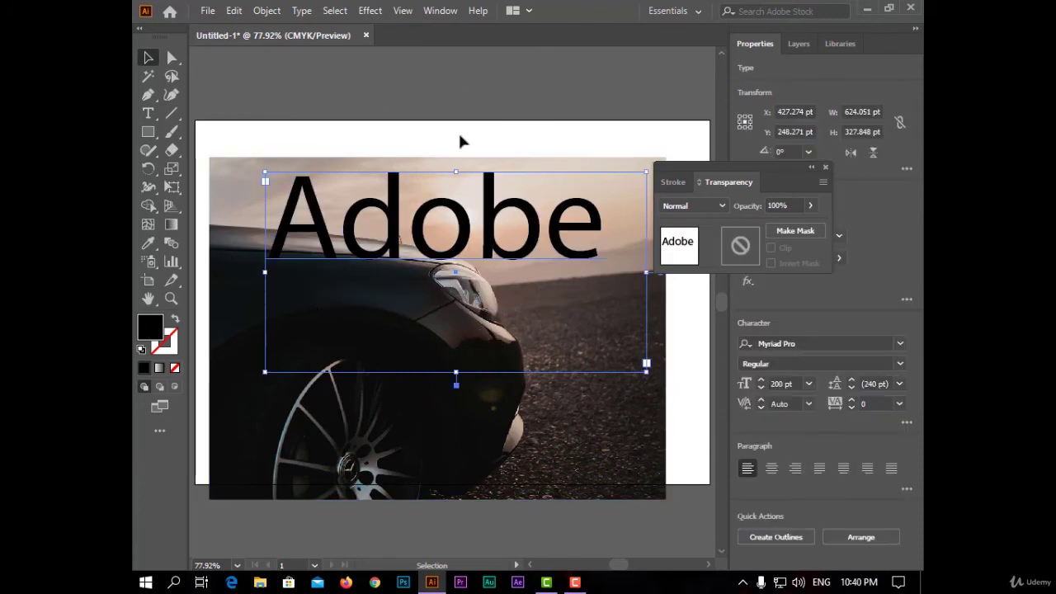
# Step: Make an opacity mask from the "Adobe" text and the car image, and invert the mask while editing it
pyautogui.moveTo(350, 115); pyautogui.dragTo(598, 421)
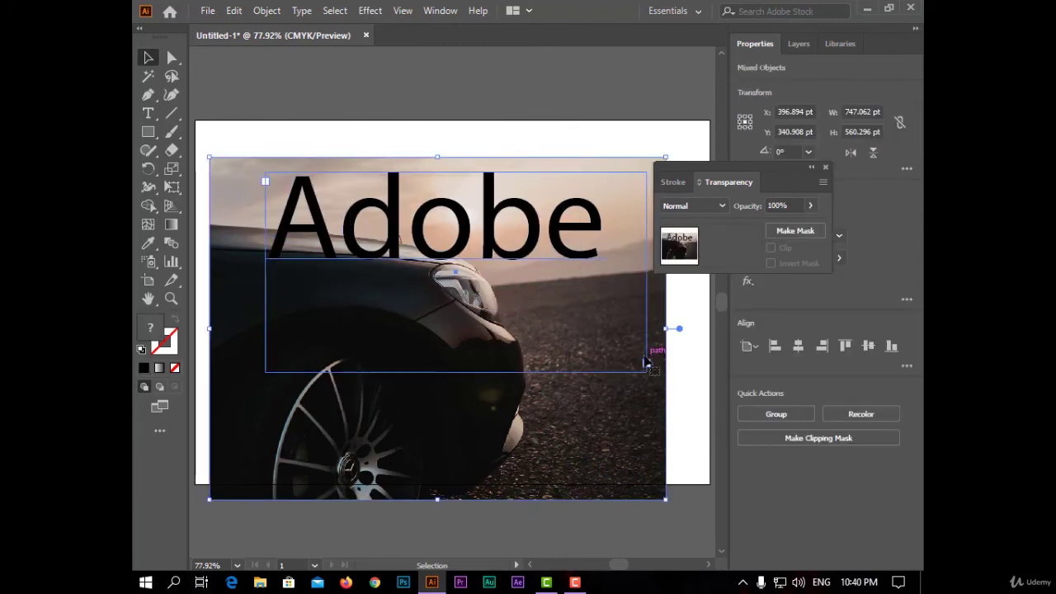
pyautogui.click(790, 231)
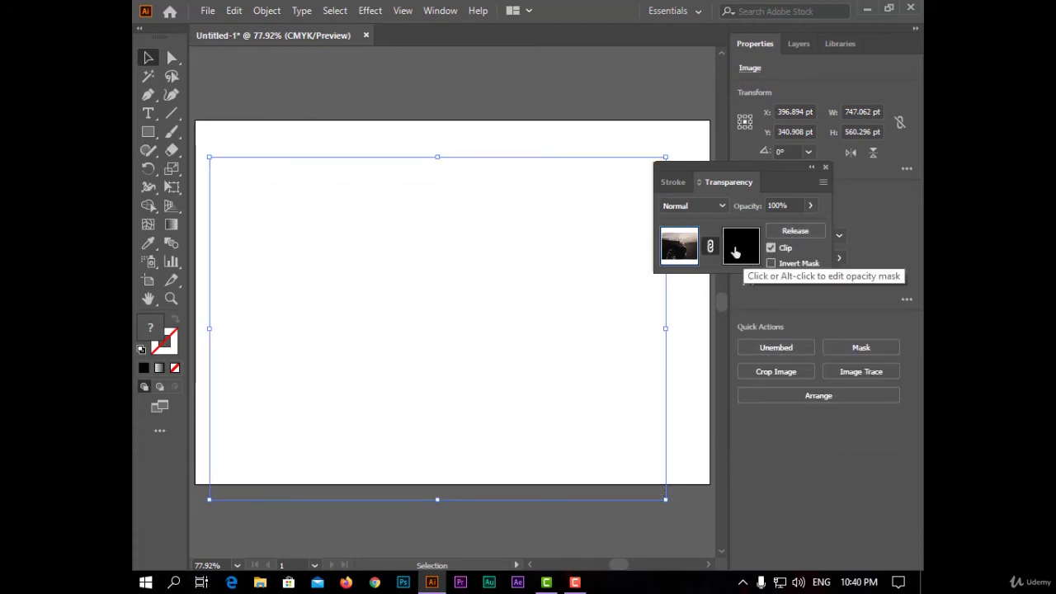
pyautogui.click(735, 253)
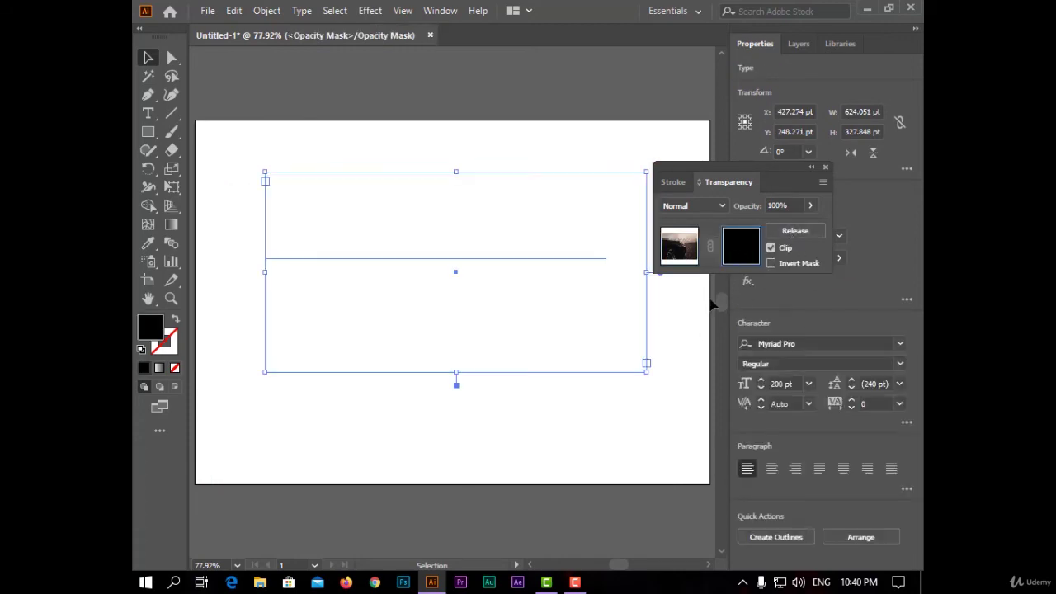
pyautogui.click(771, 263)
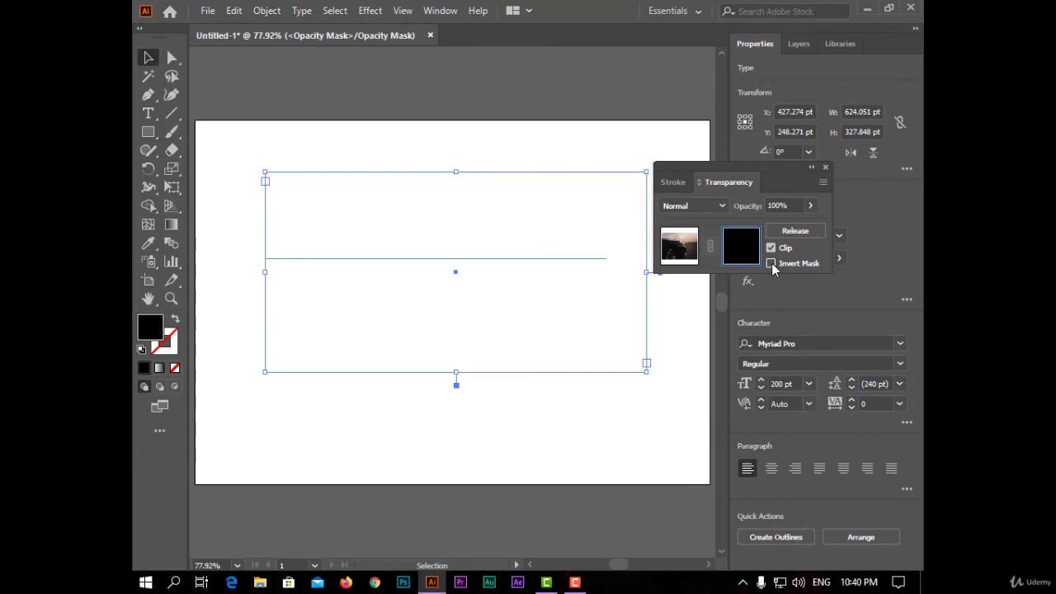
pyautogui.click(685, 336)
# Step: Move the "Adobe" mask text around over the car image, leaving it in the artboard's upper-left area
pyautogui.moveTo(523, 232); pyautogui.dragTo(525, 246)
pyautogui.click(631, 302)
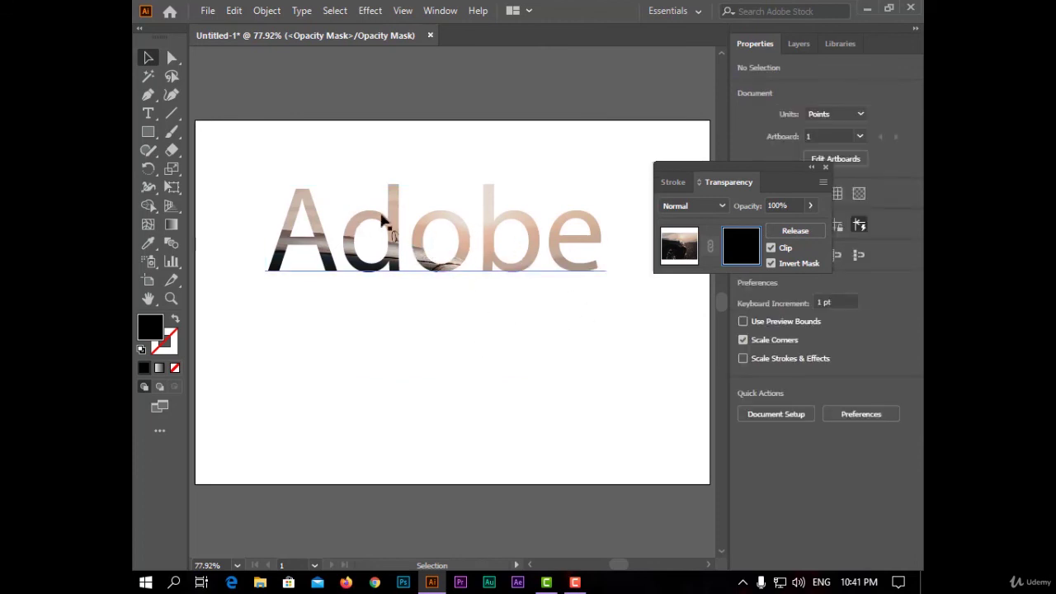
pyautogui.moveTo(428, 255); pyautogui.dragTo(474, 152)
pyautogui.click(474, 151)
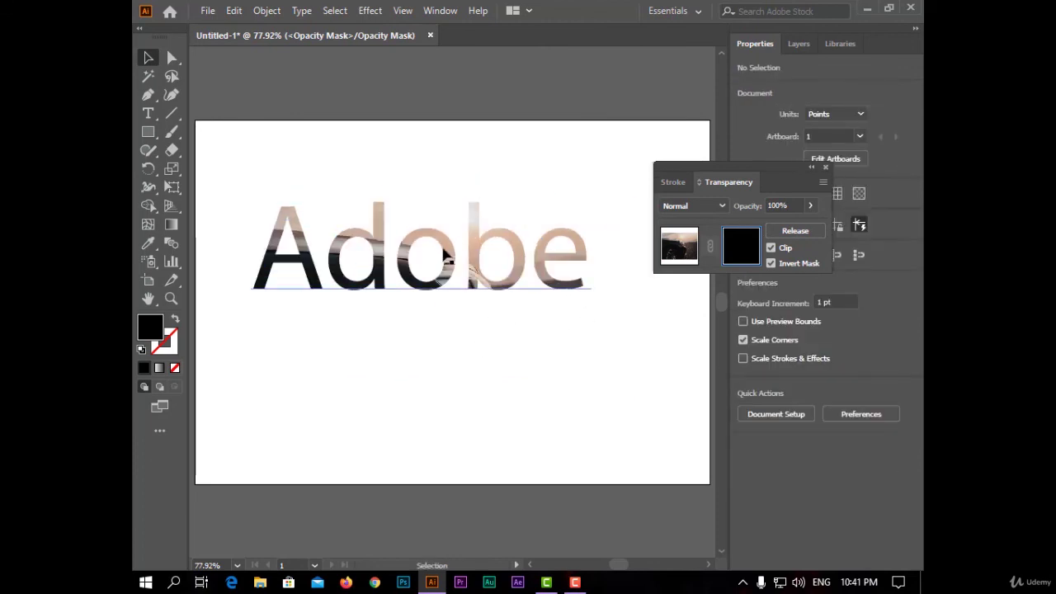
pyautogui.moveTo(440, 252)
pyautogui.mouseDown()
pyautogui.moveTo(443, 341)
pyautogui.moveTo(448, 266)
pyautogui.moveTo(436, 236)
pyautogui.moveTo(429, 252)
pyautogui.mouseUp()
pyautogui.click(559, 142)
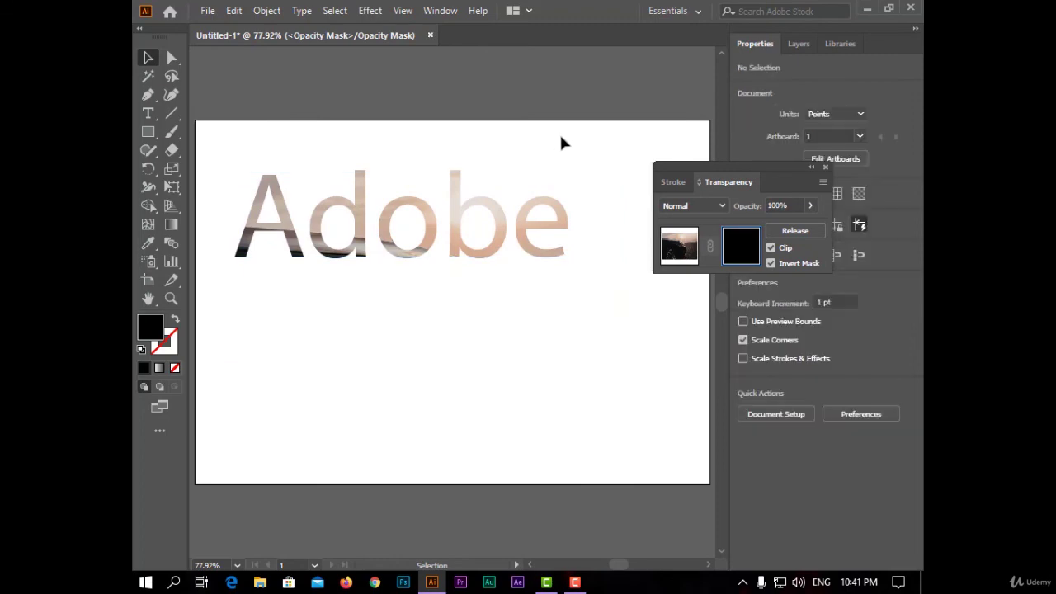